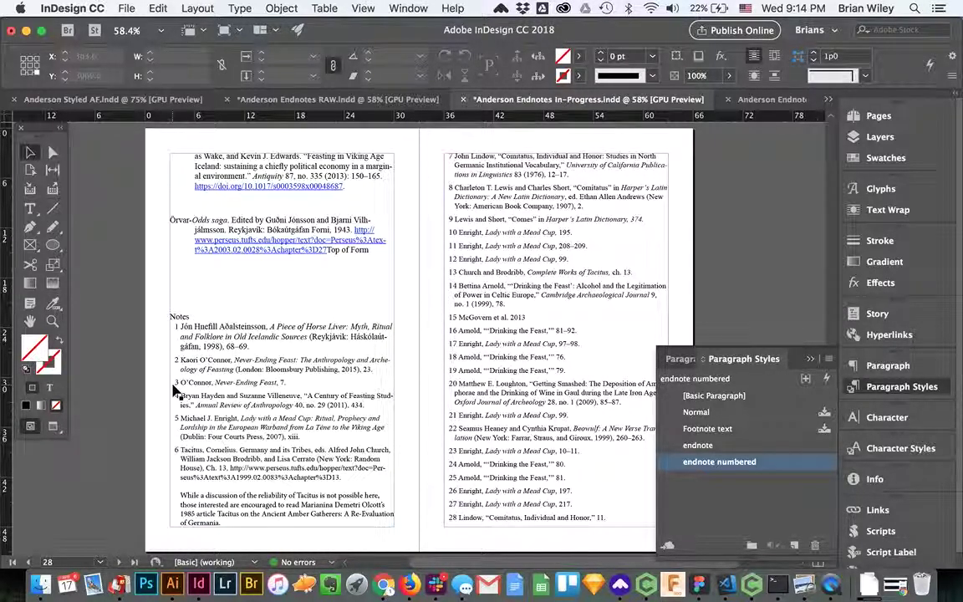
Browse the installed scripts list, selecting and then deselecting the notes text frame
click(880, 531)
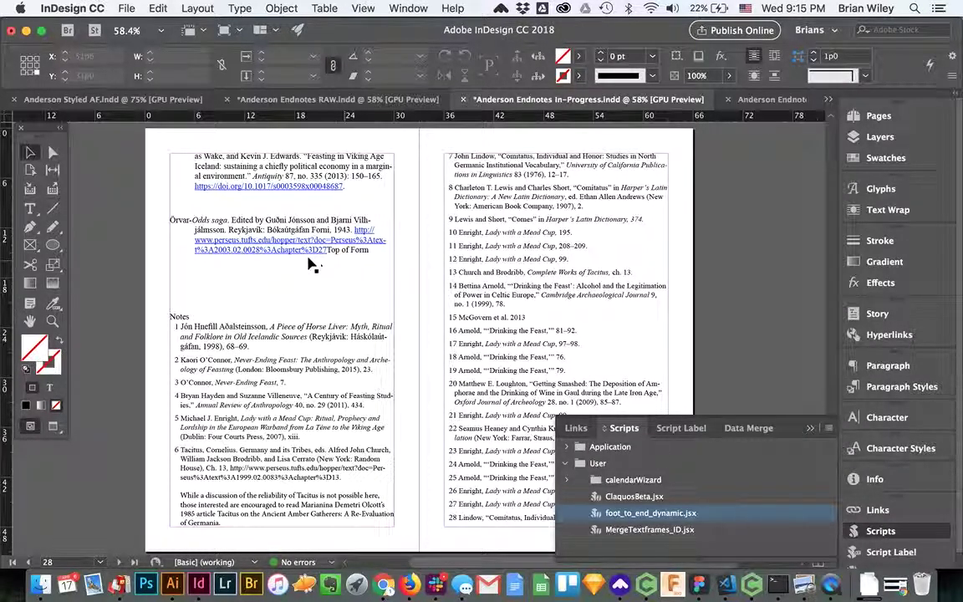
click(206, 292)
click(138, 253)
click(729, 385)
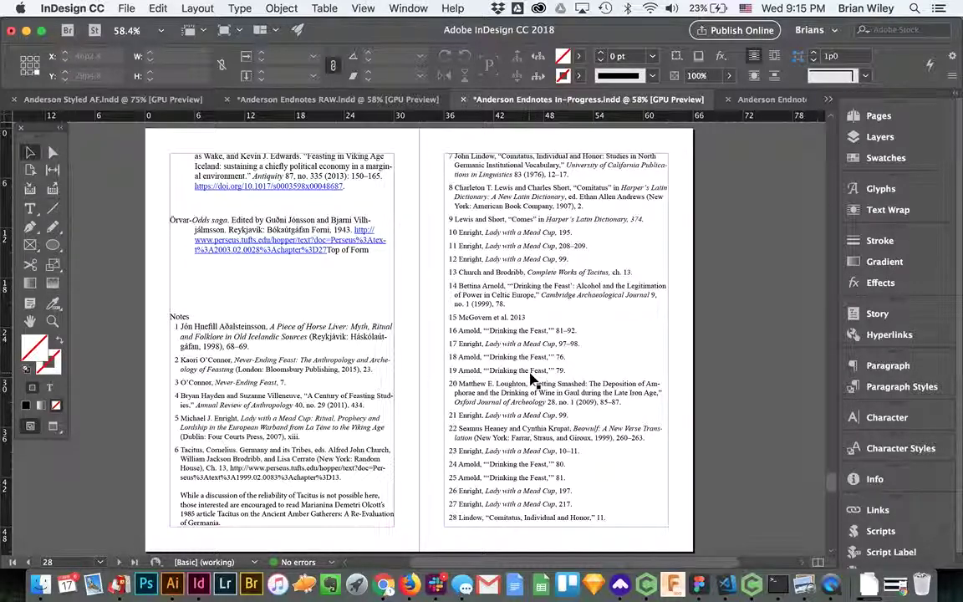
Compare the RAW, In-Progress and Styled AF endnote documents, viewing the page at actual size
click(303, 99)
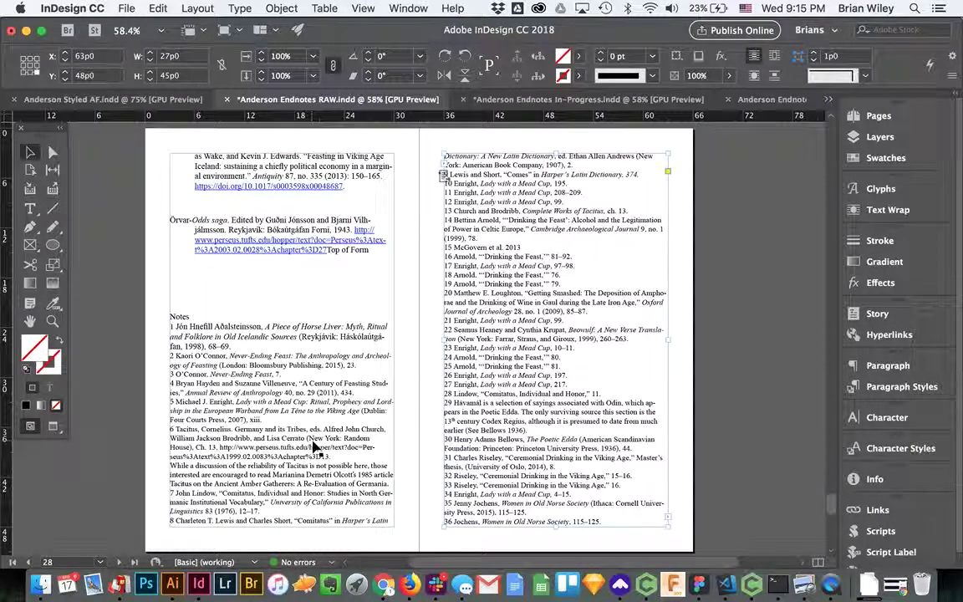
click(518, 100)
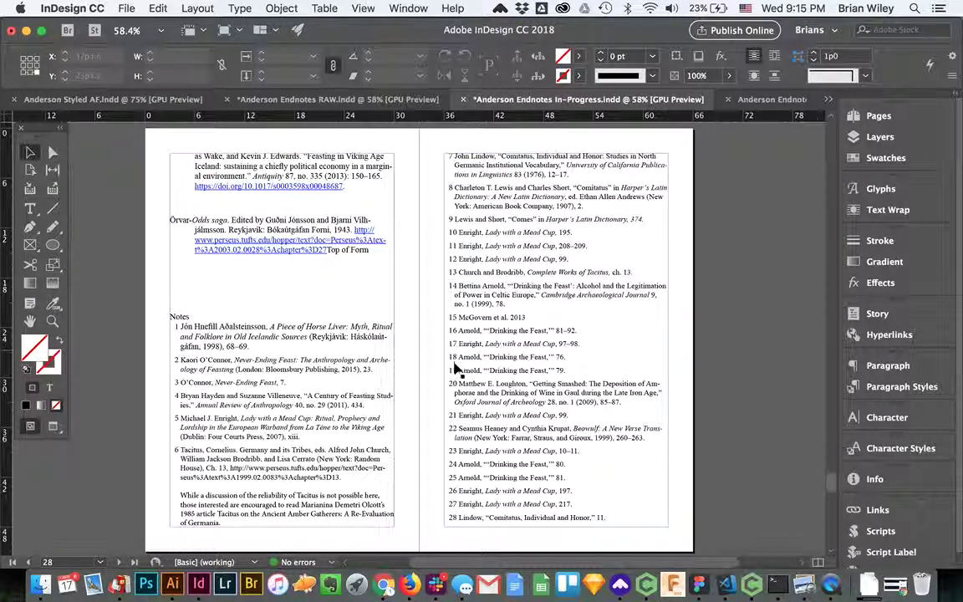
key(super+equal)
key(super+equal)
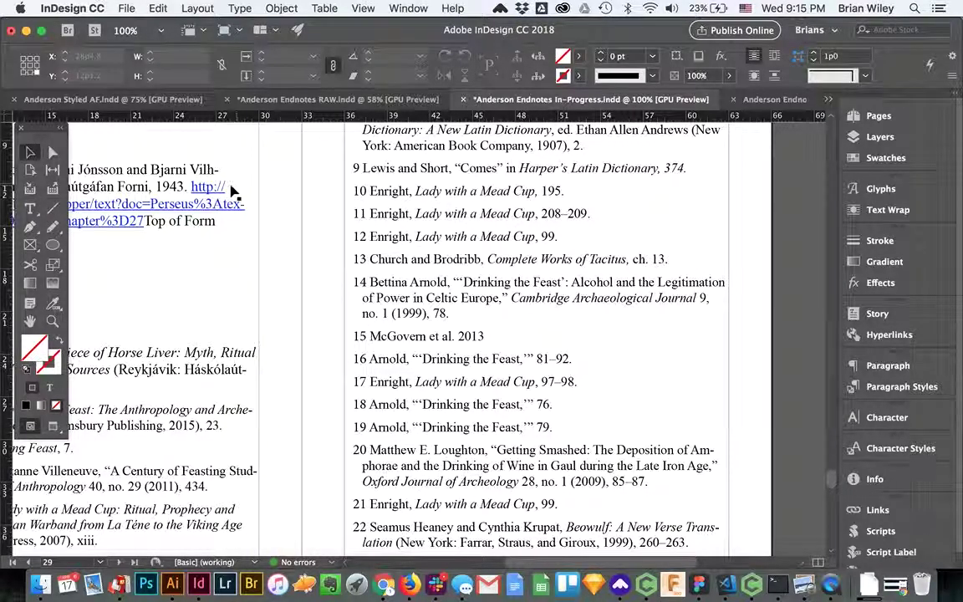
click(102, 101)
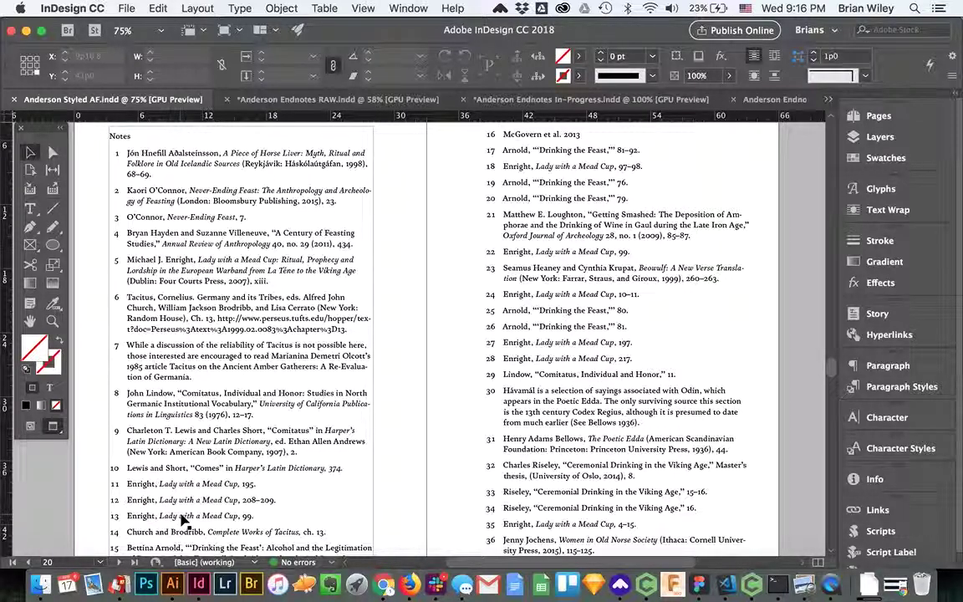
click(516, 101)
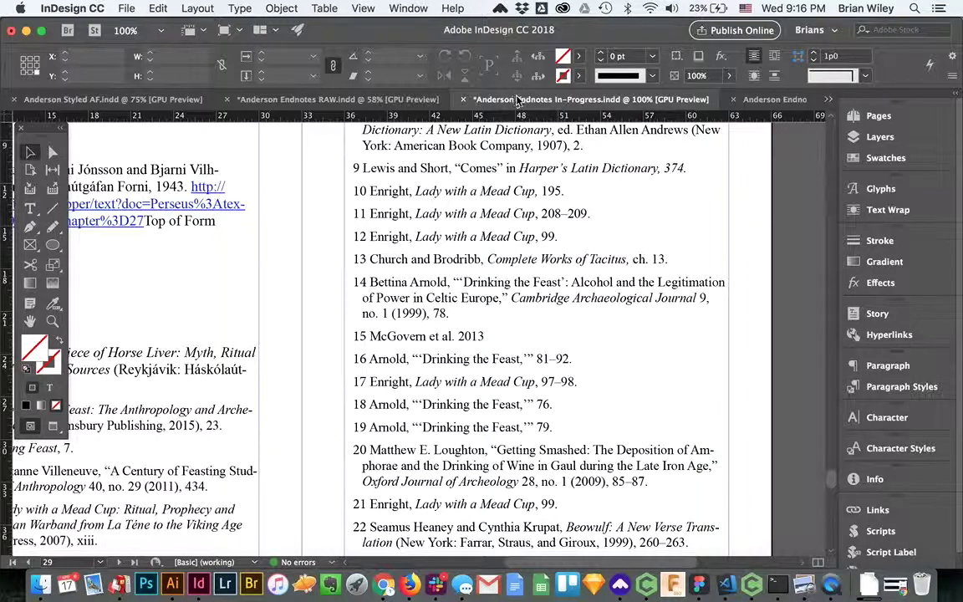
In Final.indd, put the cursor in note 20 and open the 'endnote numbered' style options
click(775, 101)
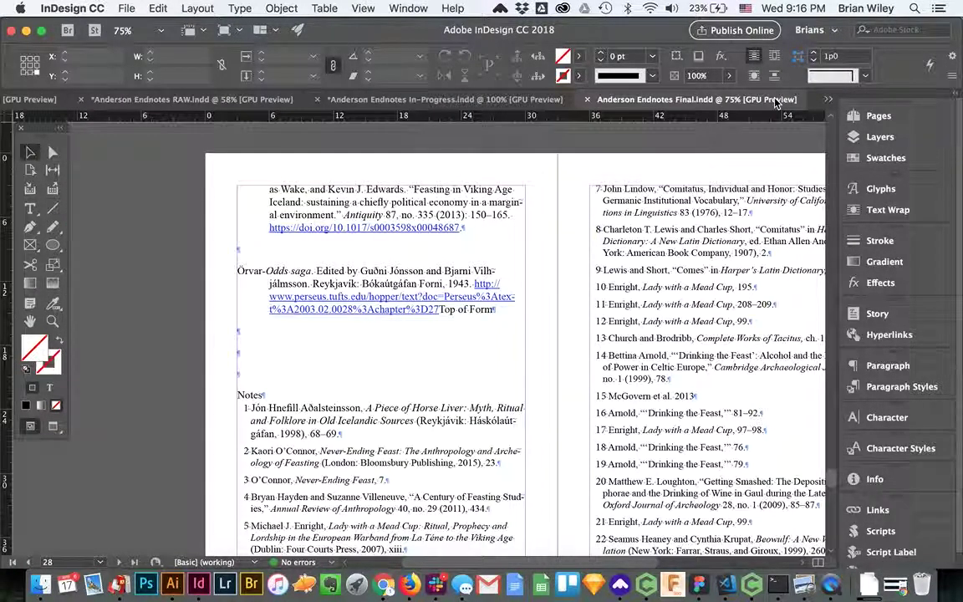
scroll(430, 322, down, 5)
scroll(431, 322, right, 4)
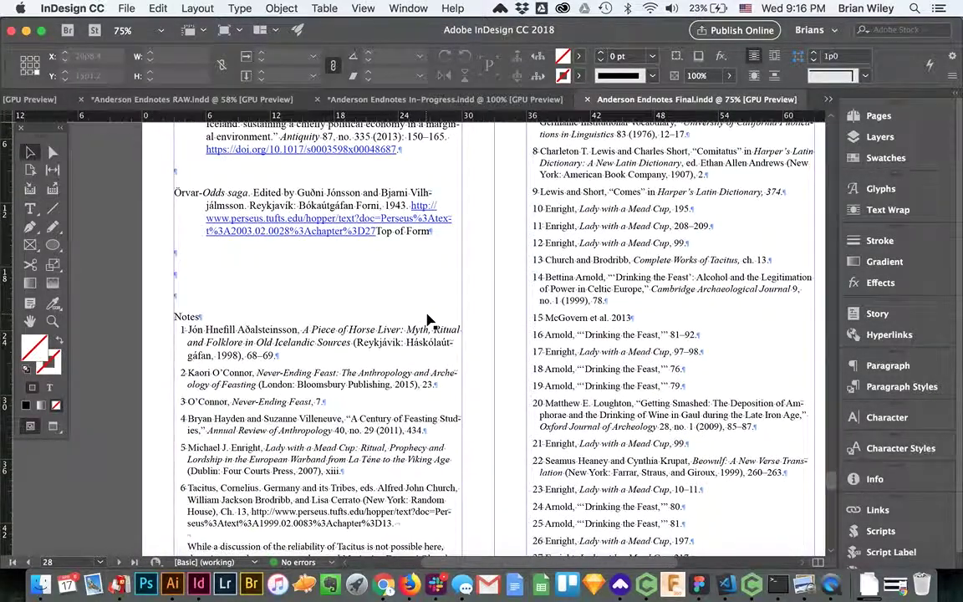
scroll(430, 322, down, 2)
scroll(431, 321, right, 1)
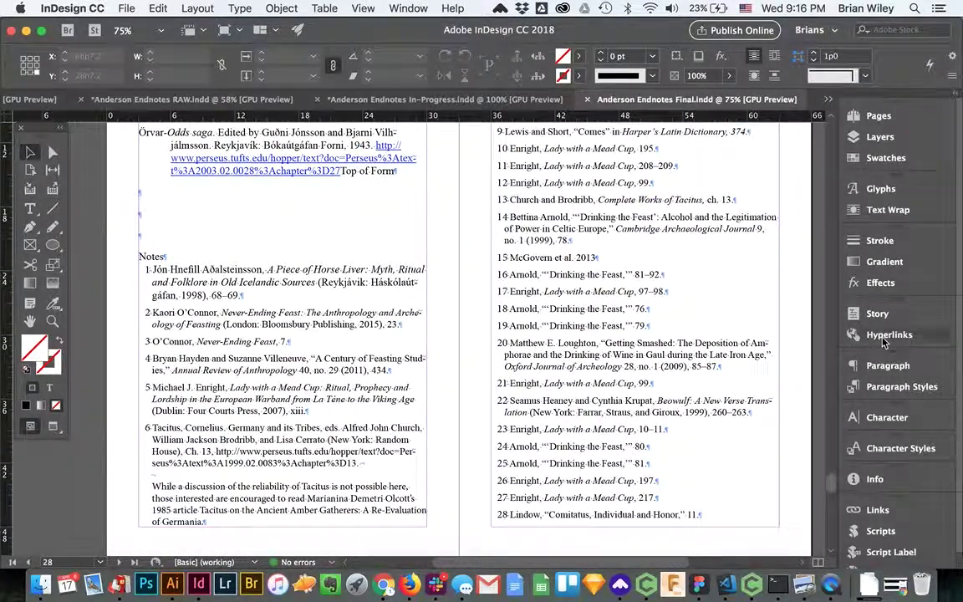
click(899, 387)
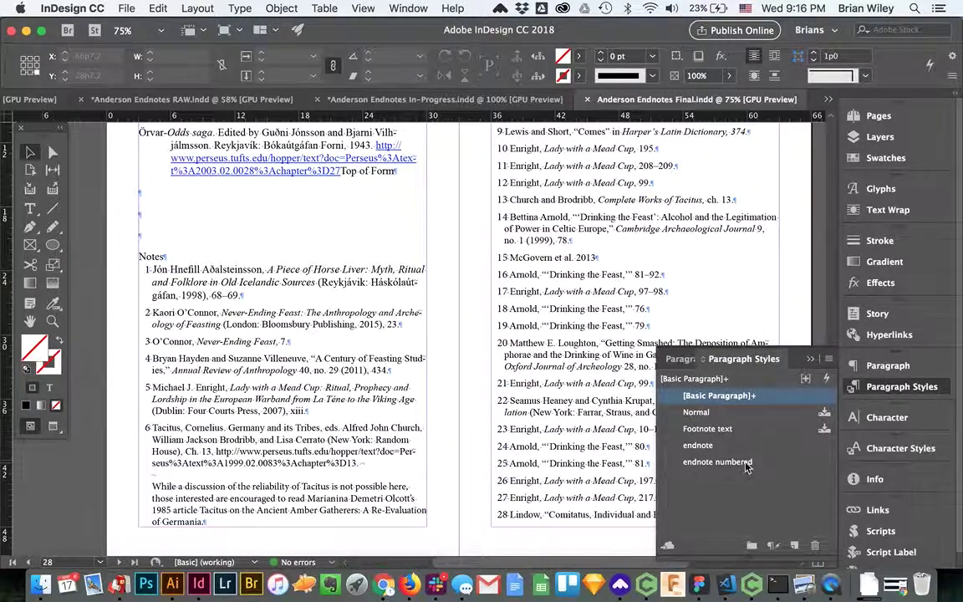
double_click(513, 342)
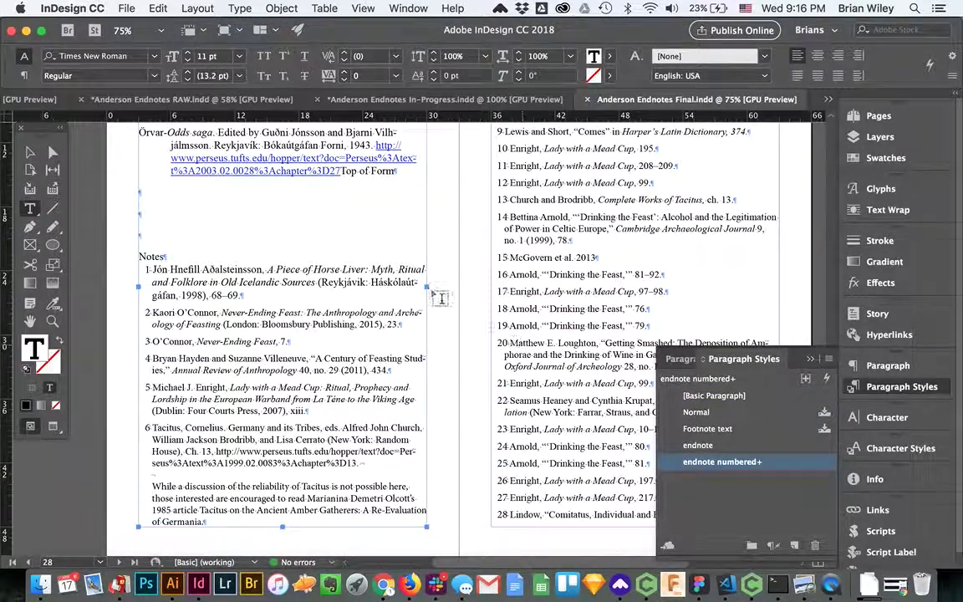
double_click(795, 465)
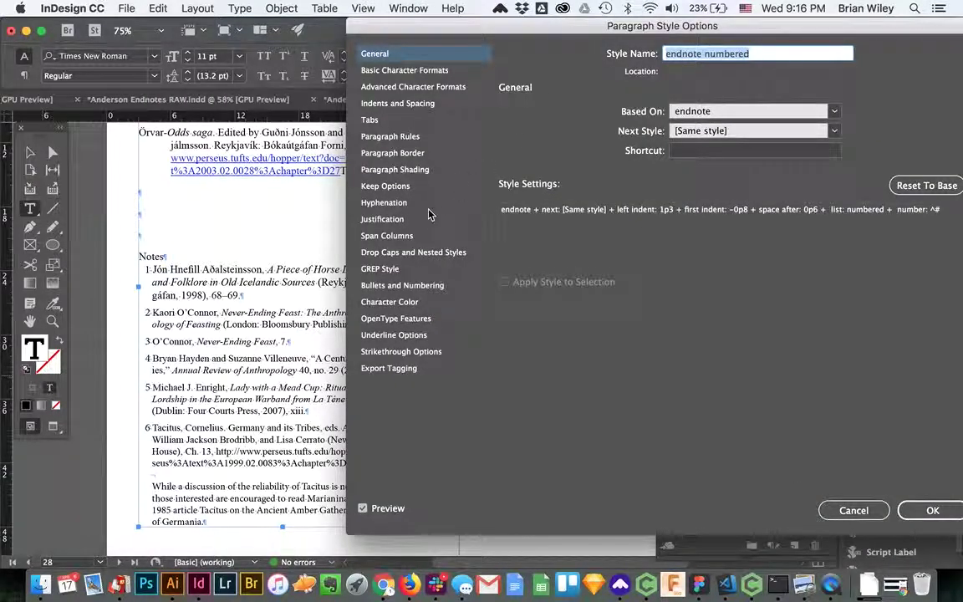
In Bullets and Numbering, change the number format to ^#^t and set number alignment to Right
click(422, 290)
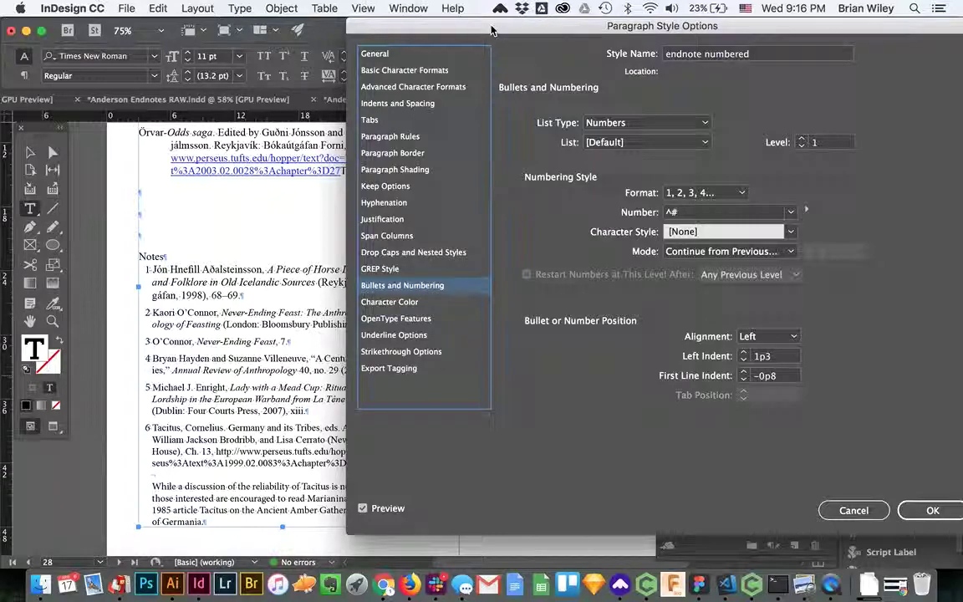
drag(506, 34, 575, 34)
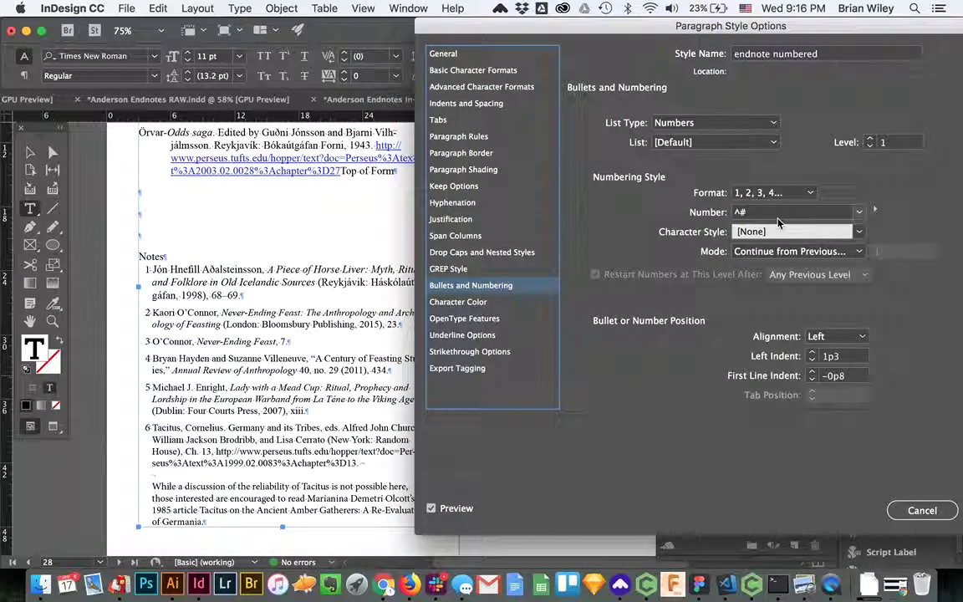
click(771, 215)
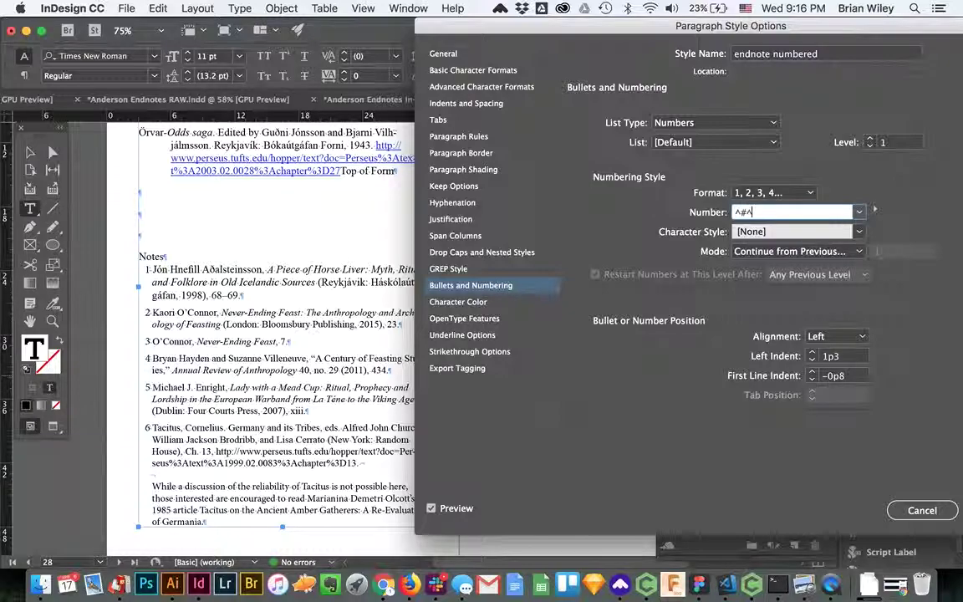
text(^)
key(Tab)
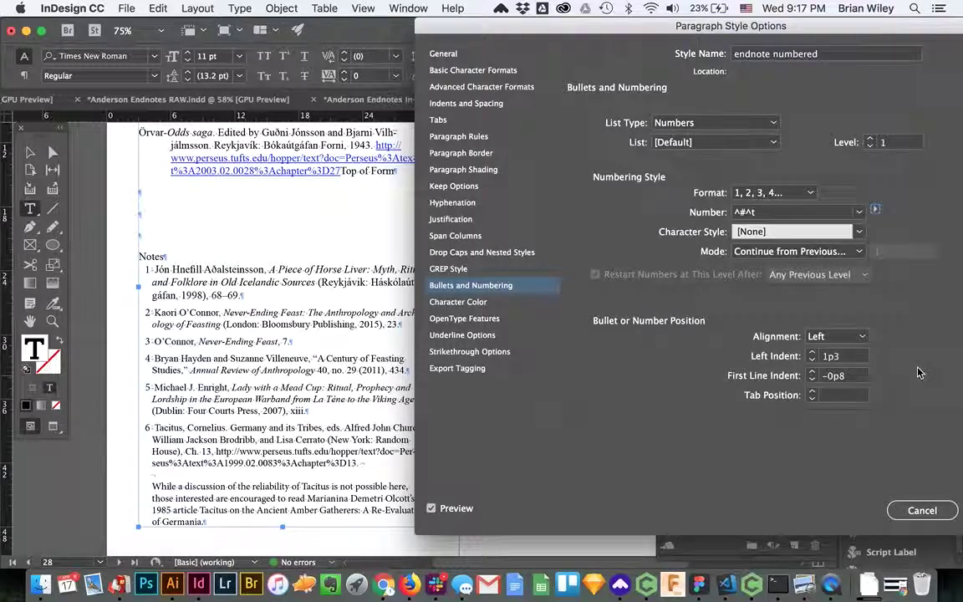
click(862, 337)
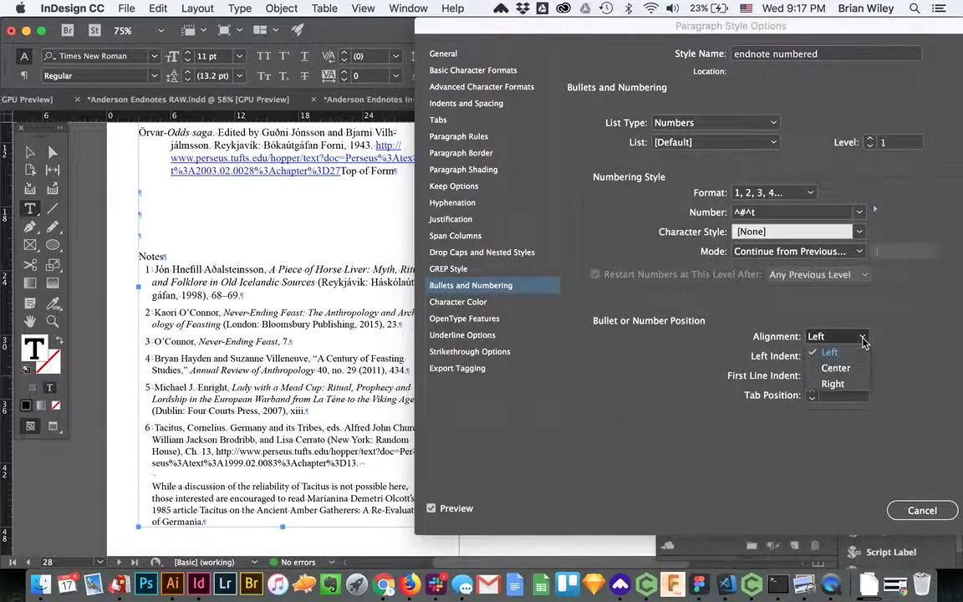
click(836, 384)
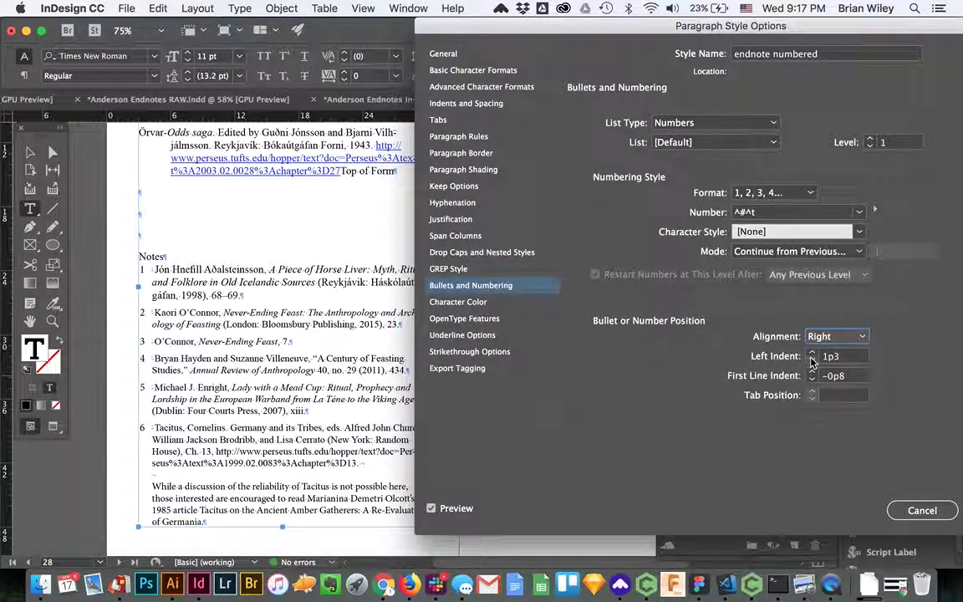
drag(574, 25, 353, 23)
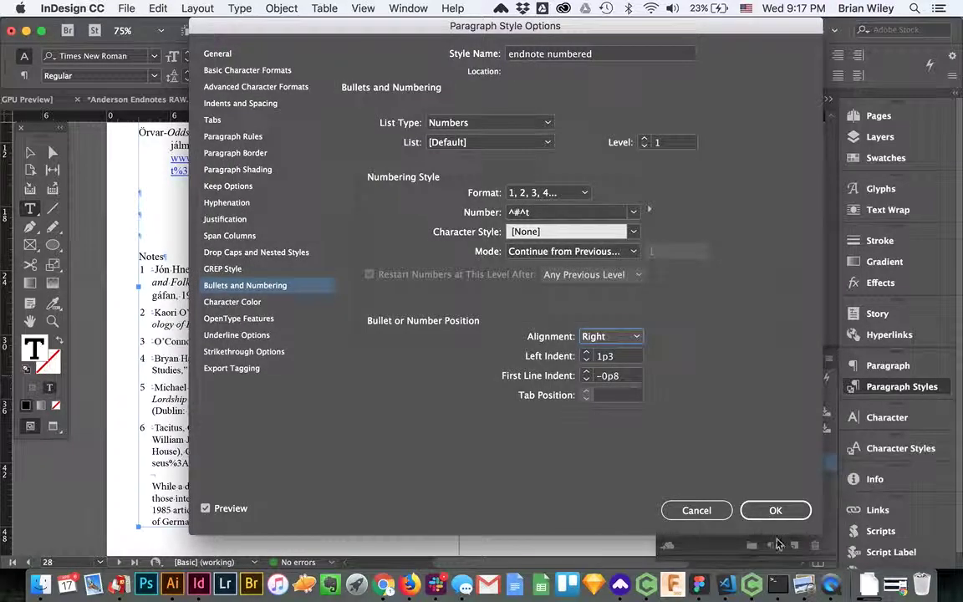
Apply the updated style and delete the leading spaces in notes 20 through 23
click(771, 510)
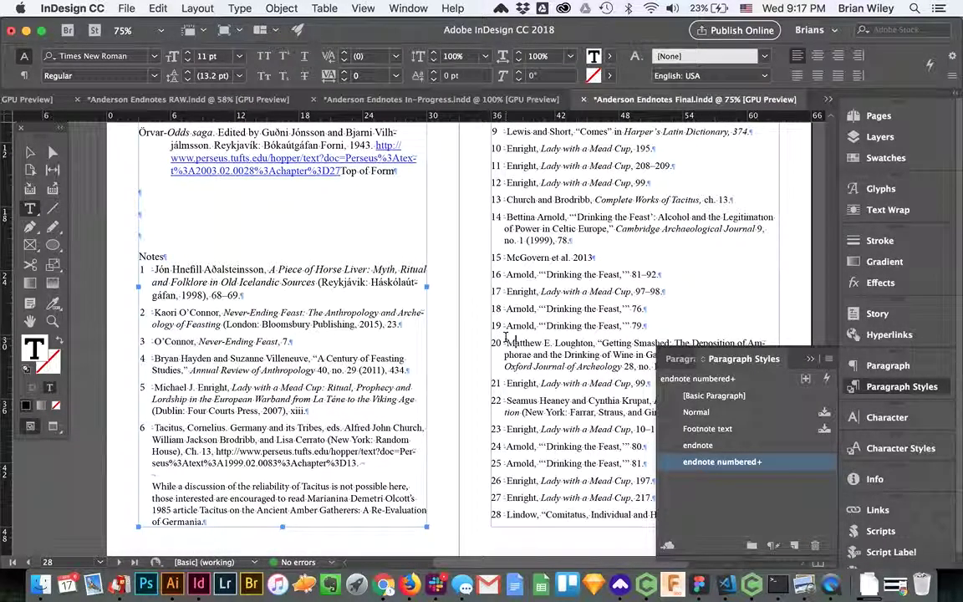
key(Left)
click(502, 388)
key(Delete)
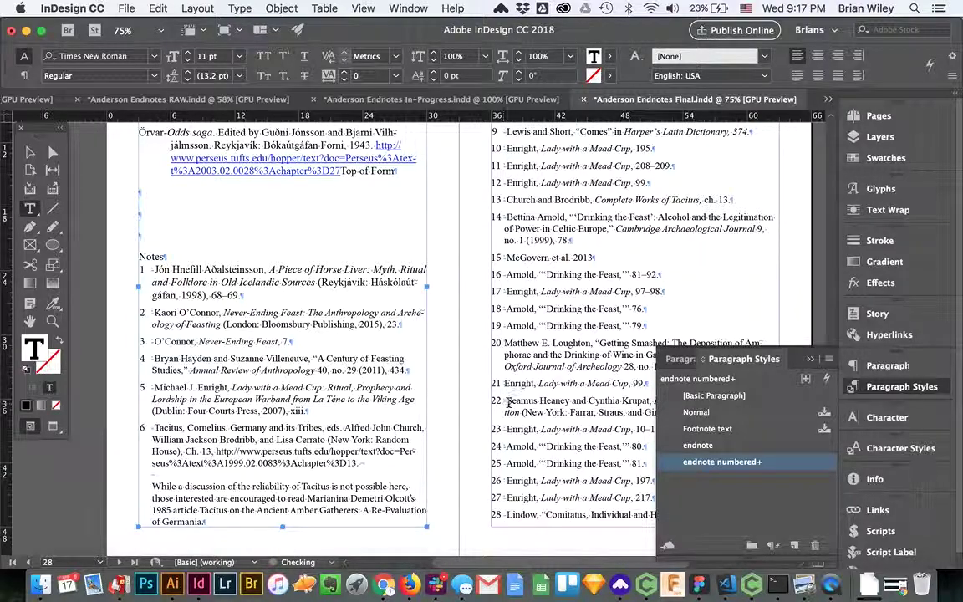
click(507, 402)
key(Delete)
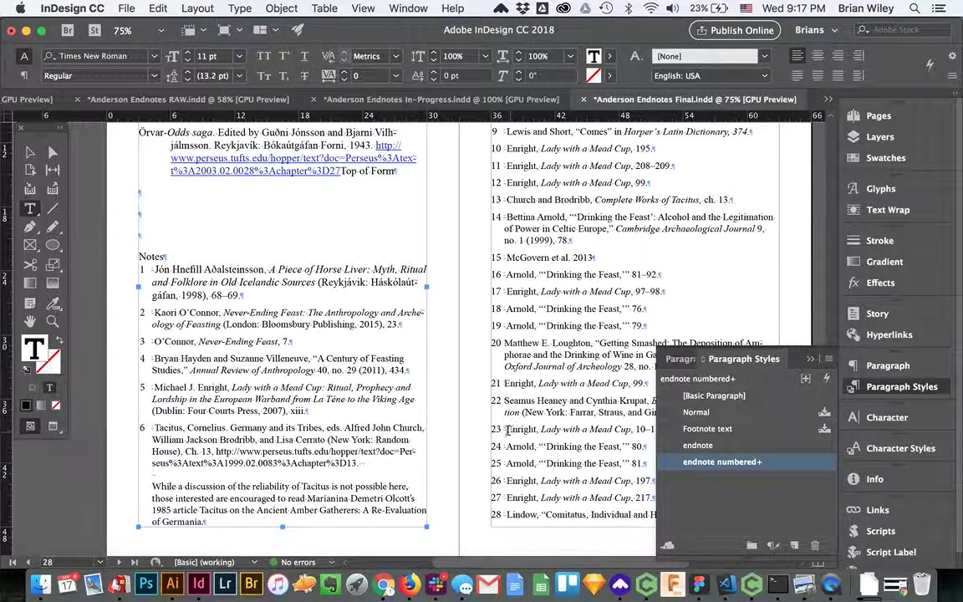
click(506, 429)
key(Delete)
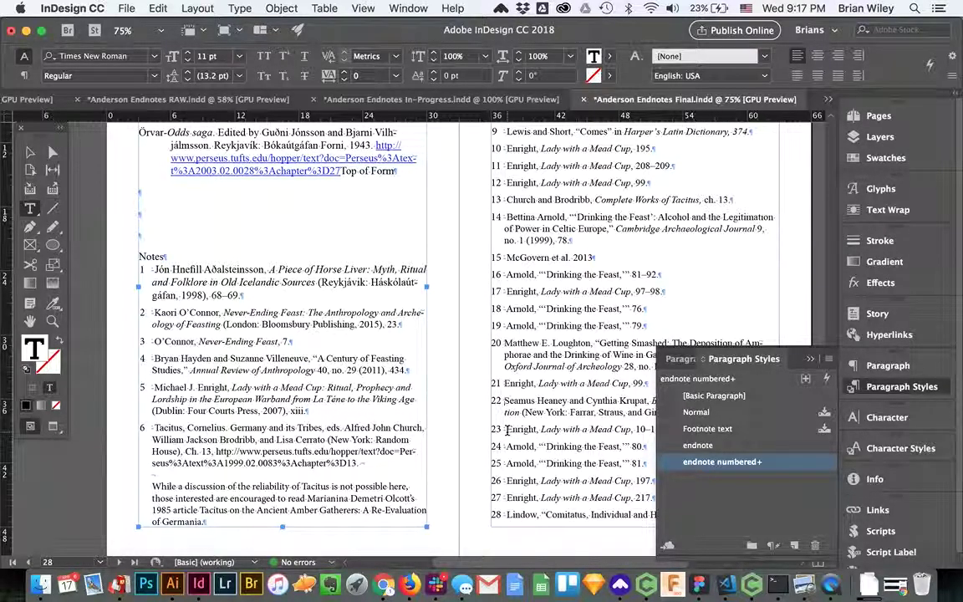
Delete the stray leading space in notes 19, 18, 17, 16 and 15
click(506, 326)
key(Delete)
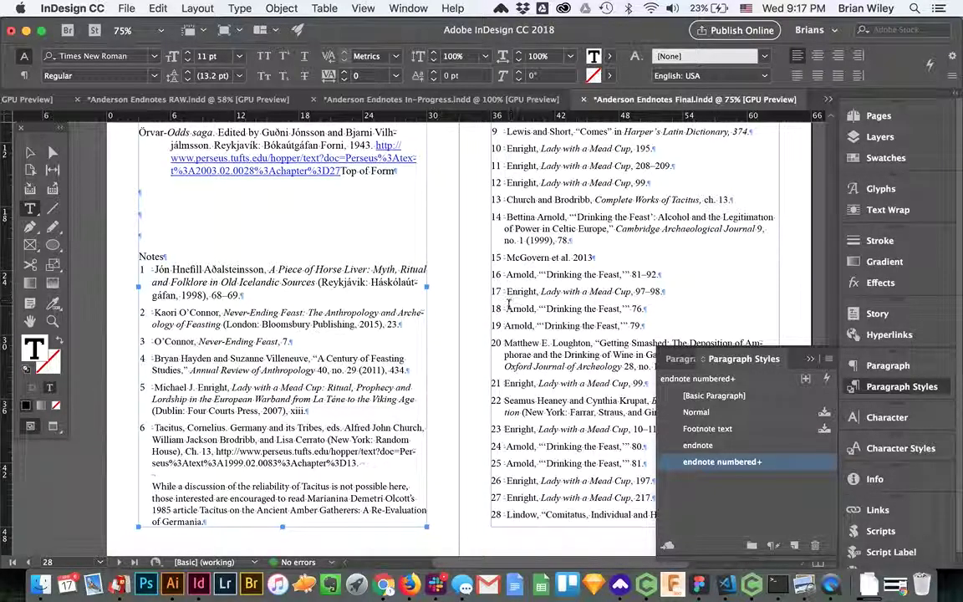
click(506, 309)
key(Delete)
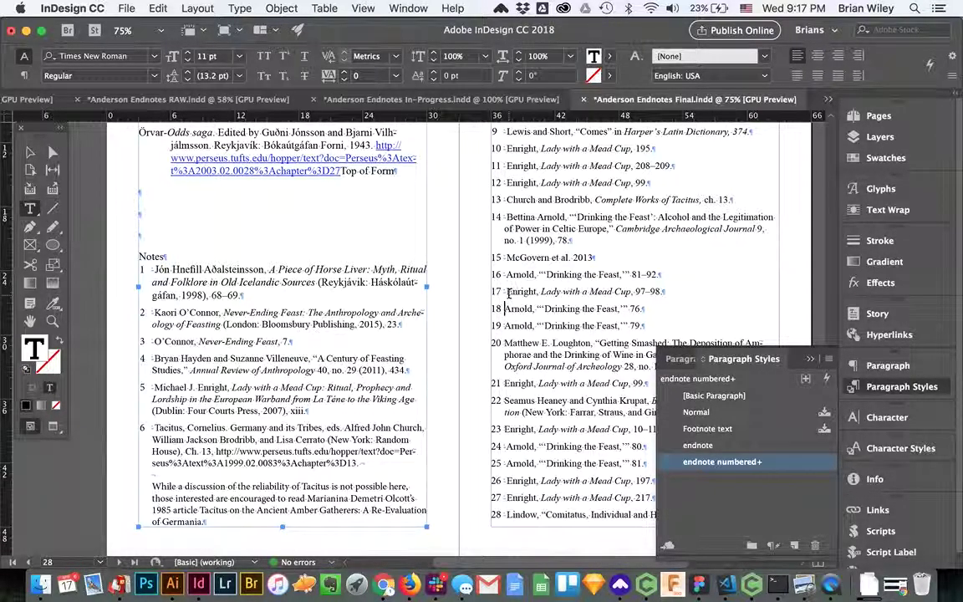
click(506, 292)
key(Delete)
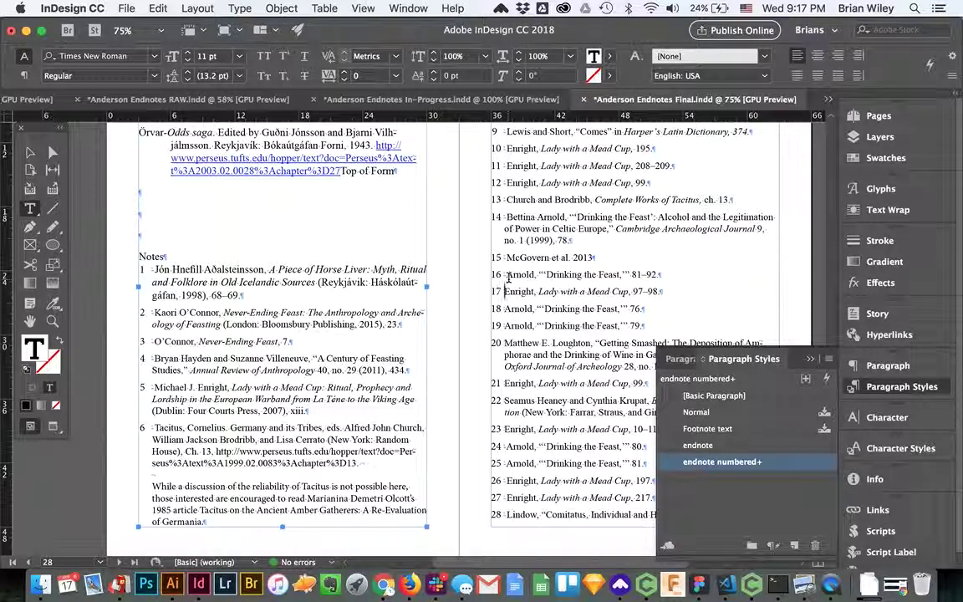
click(507, 274)
key(Delete)
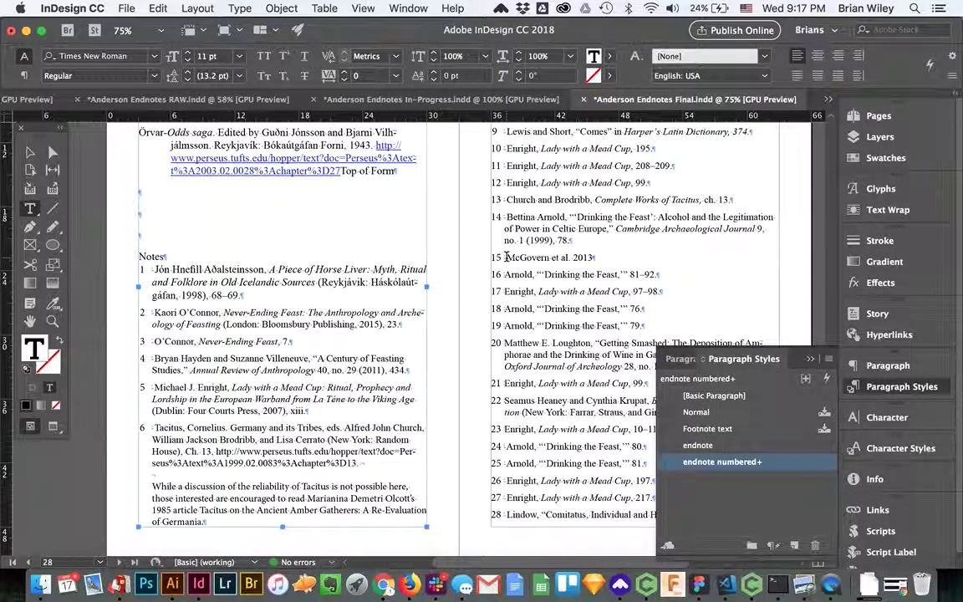
click(505, 258)
key(Delete)
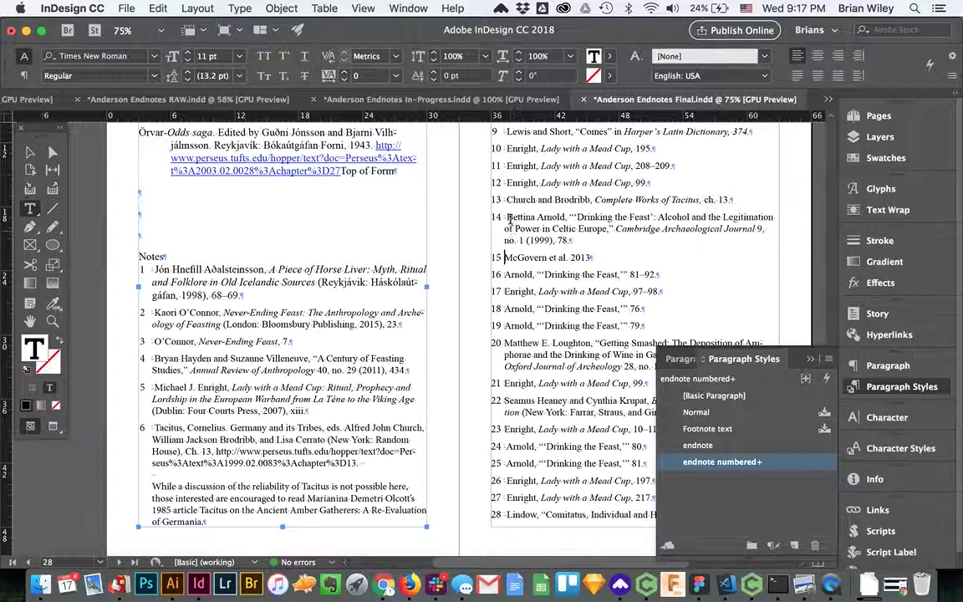
Delete the stray leading space in notes 14, 13, 12 and 11
click(506, 216)
key(Delete)
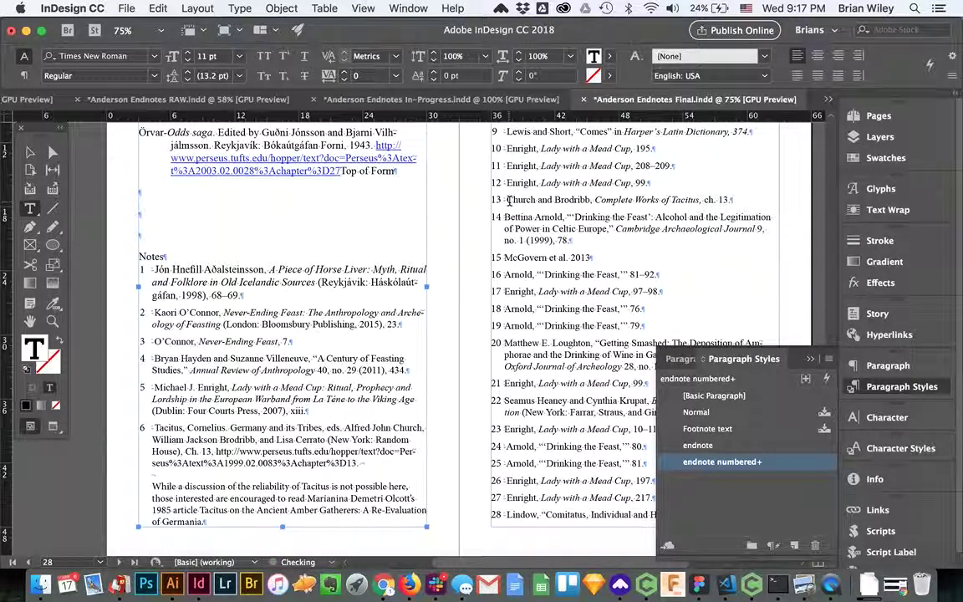
click(508, 199)
key(Delete)
click(507, 182)
key(Delete)
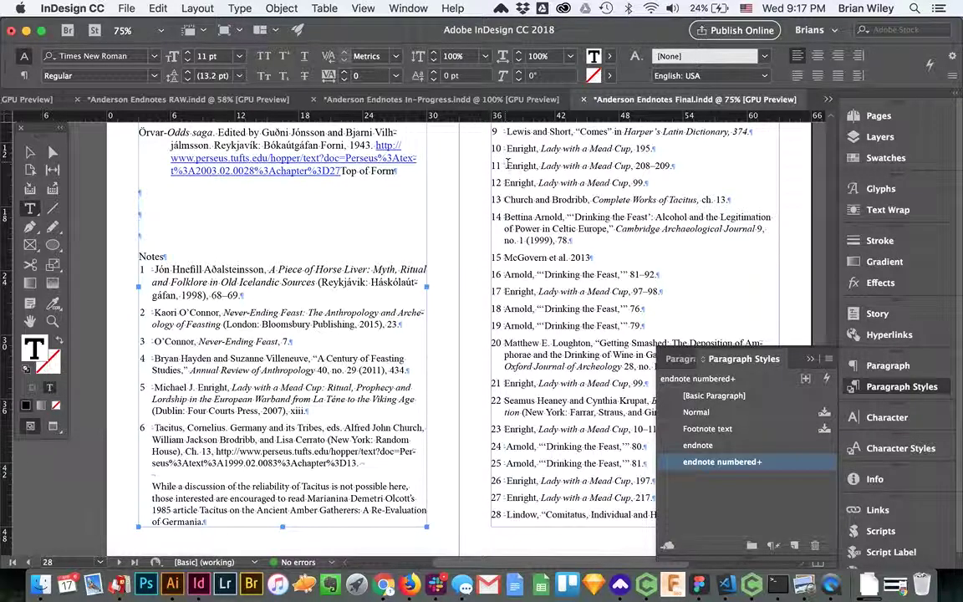
click(504, 166)
key(Delete)
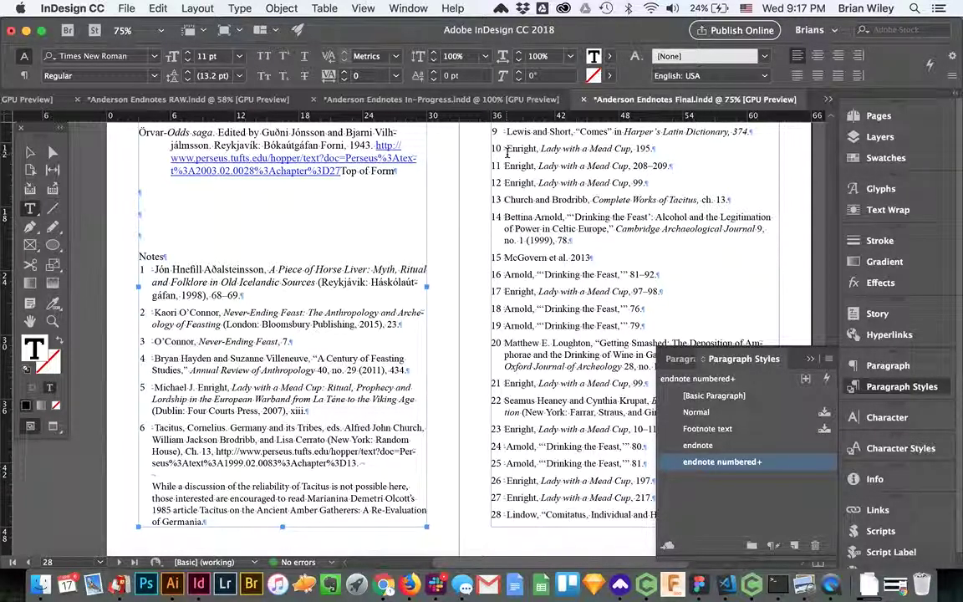
Scroll up and delete the stray leading space in notes 9, 8 and 7
scroll(508, 155, up, 1)
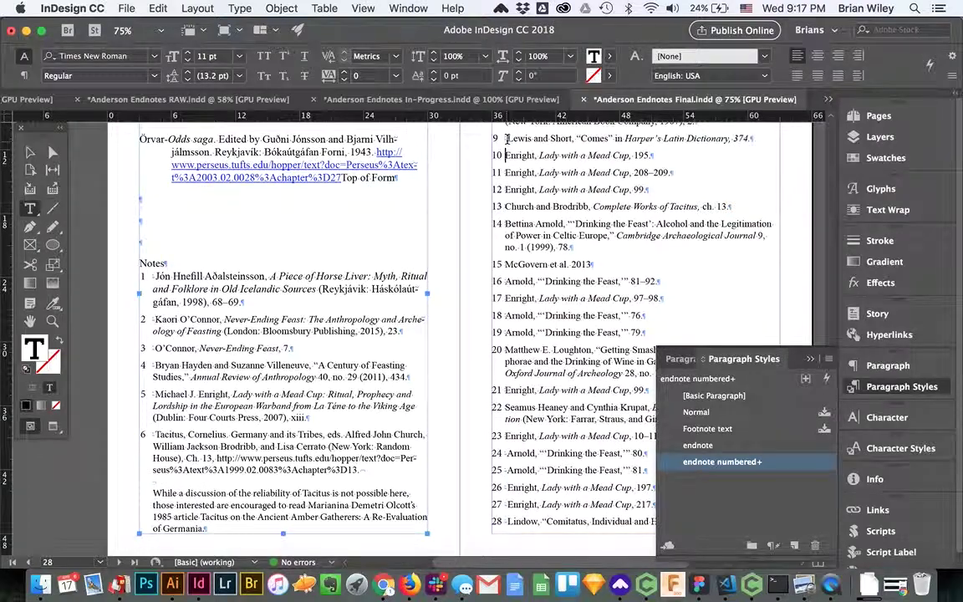
scroll(505, 138, up, 10)
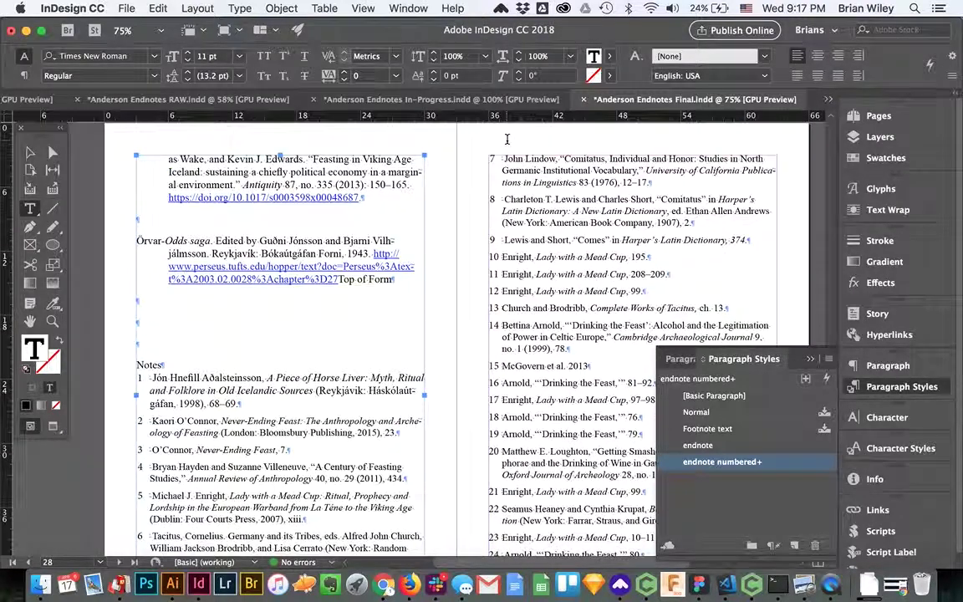
click(505, 240)
key(Delete)
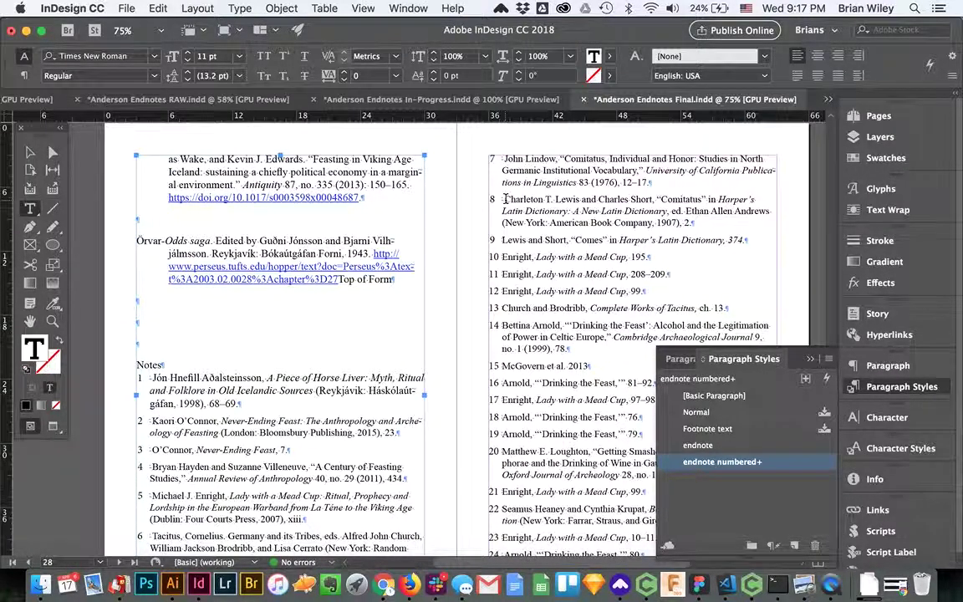
click(505, 199)
key(Delete)
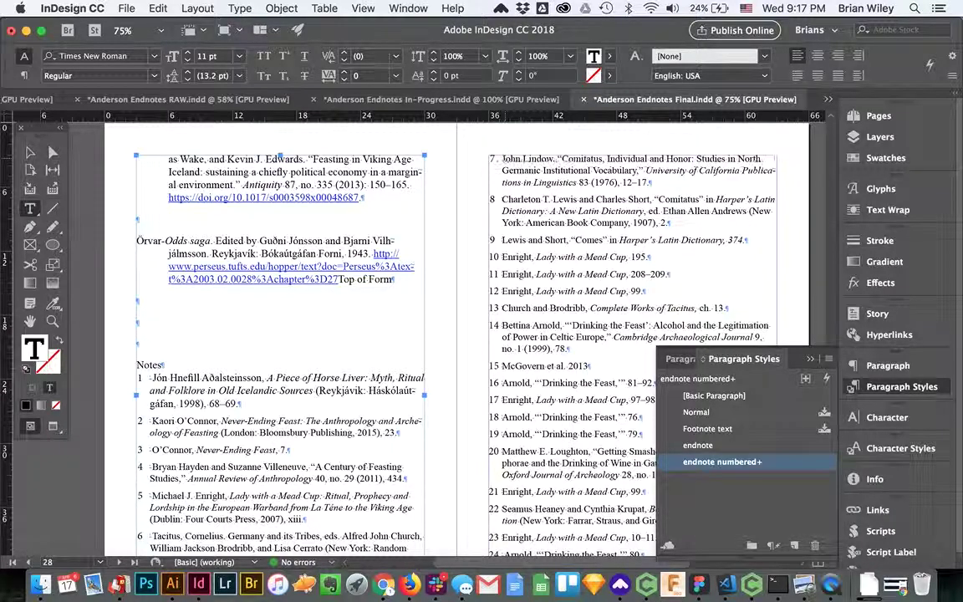
click(505, 158)
key(Delete)
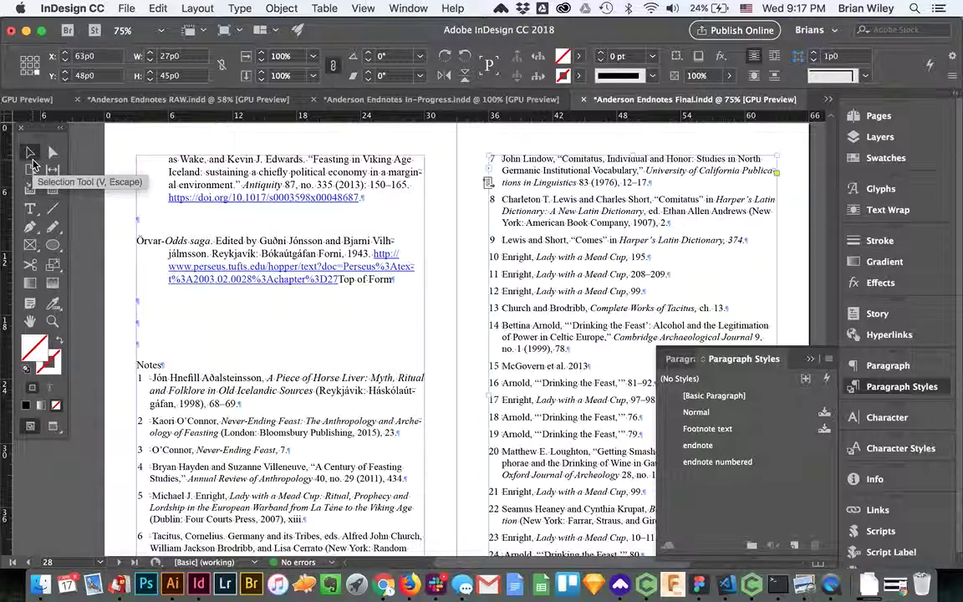
Deselect the frame and reopen 'endnote numbered' at Bullets and Numbering, with the dialog moved beside the notes
click(30, 154)
click(472, 288)
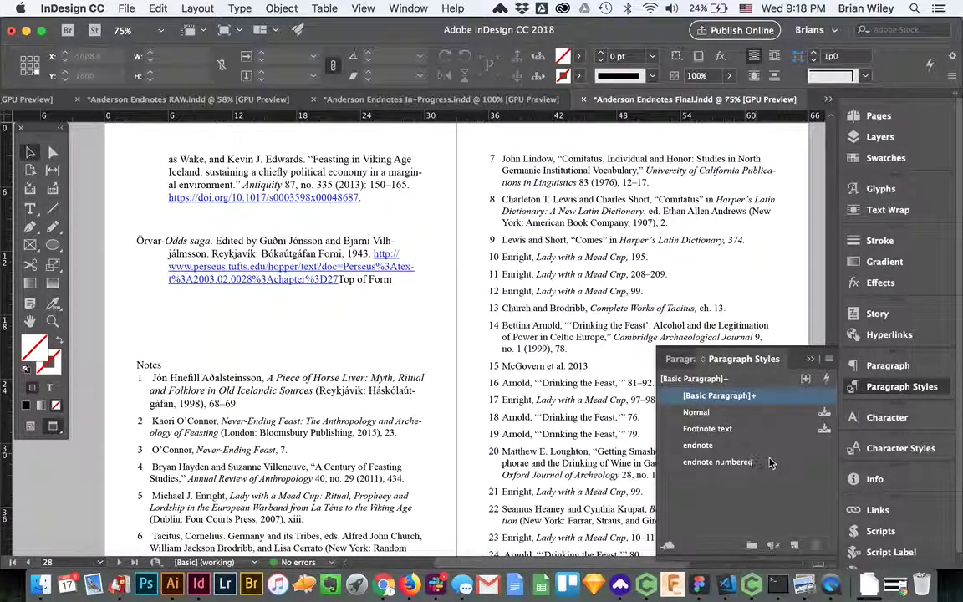
double_click(769, 461)
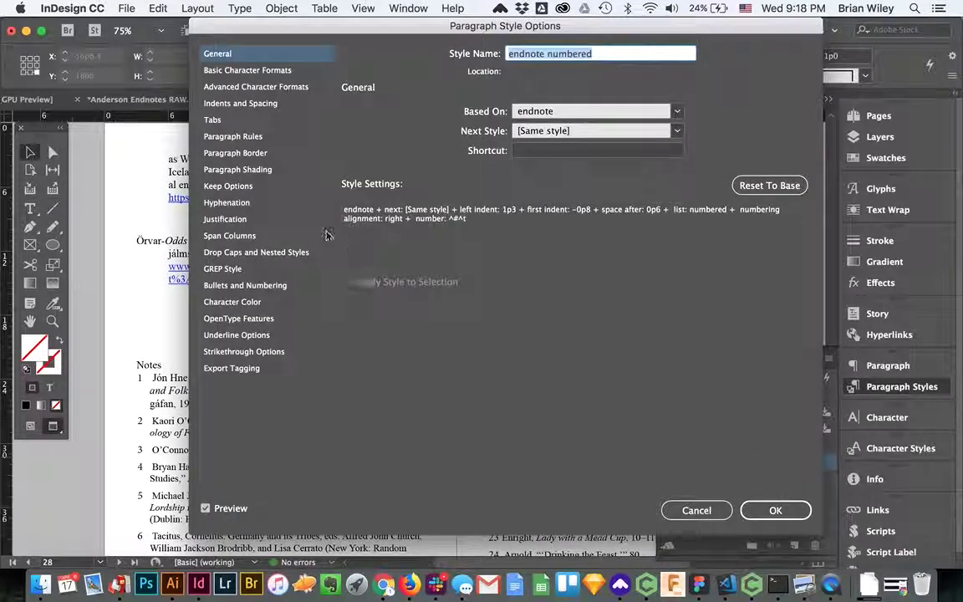
drag(269, 26, 648, 25)
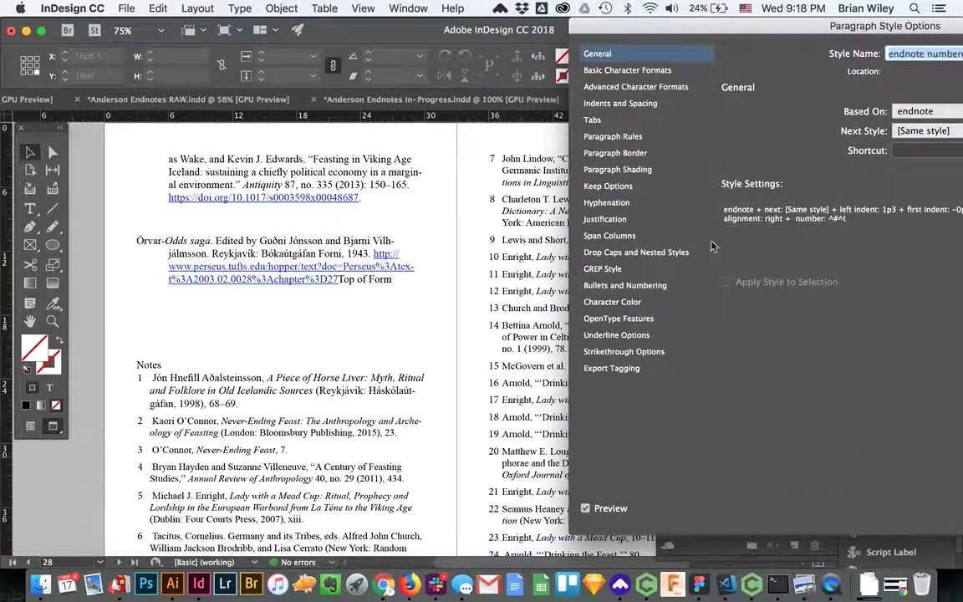
click(630, 285)
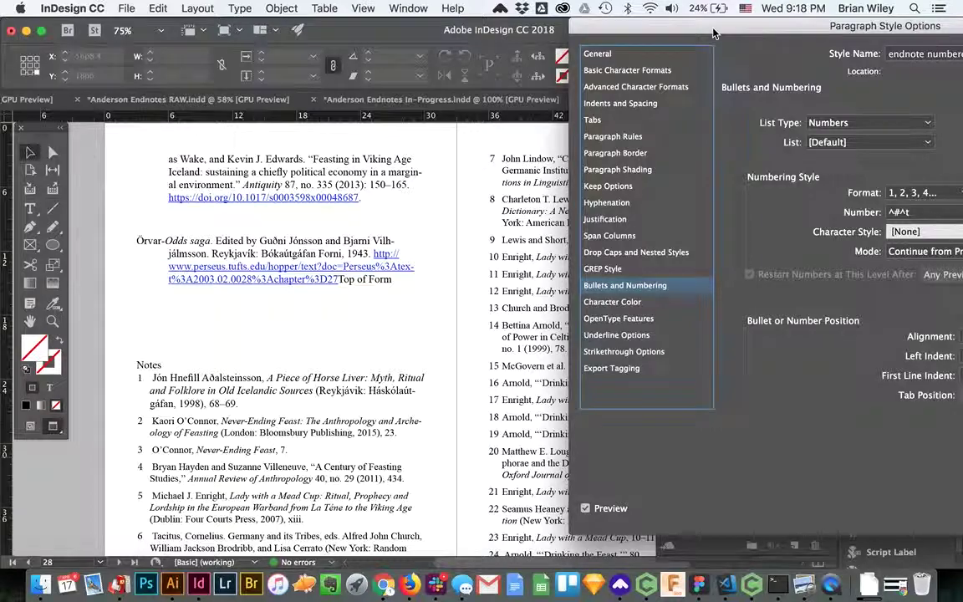
drag(687, 28, 653, 17)
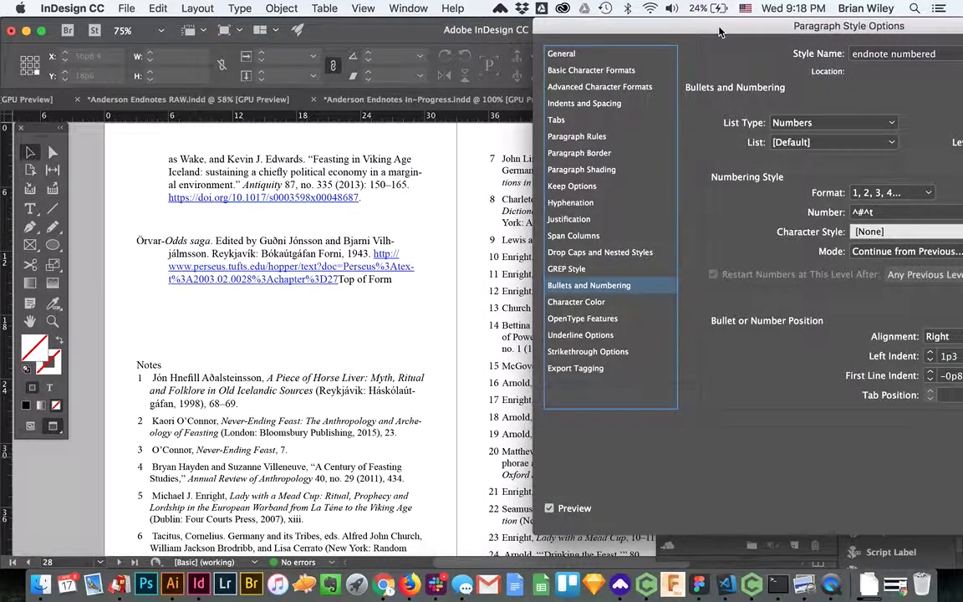
drag(719, 31, 3, 7)
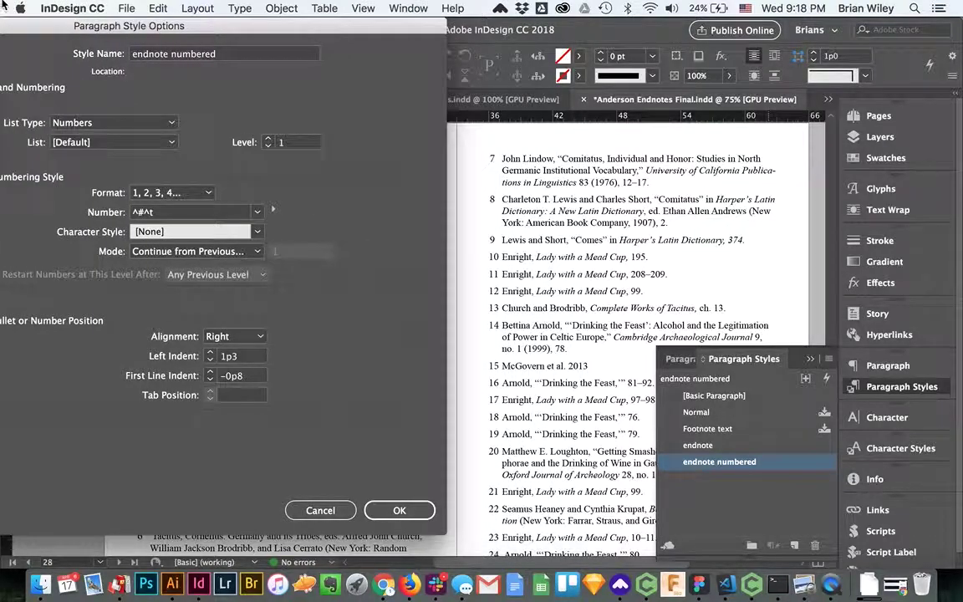
Raise the left indent to 1p10, set the first line indent to -0p11, and confirm
click(211, 353)
click(211, 353)
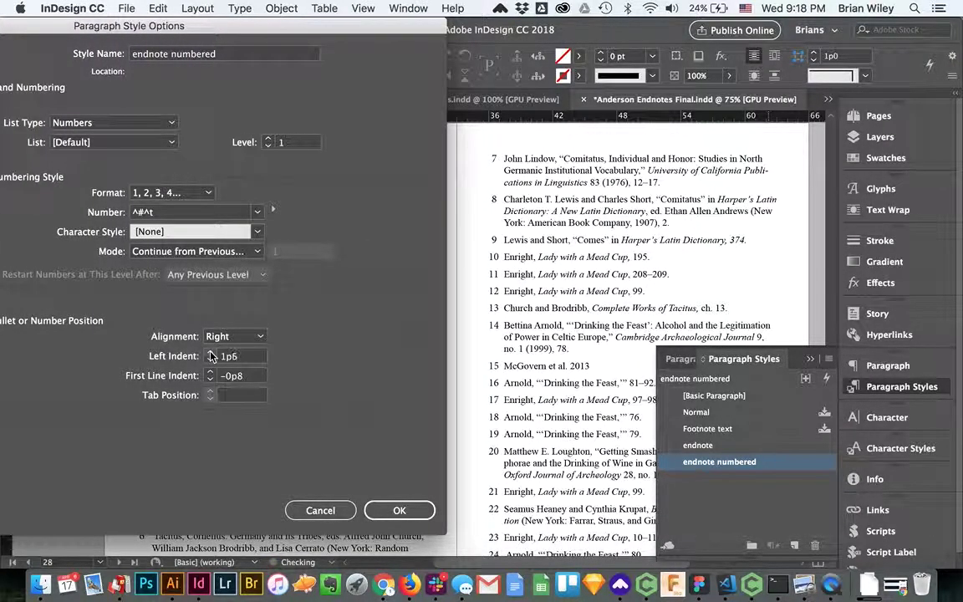
click(210, 354)
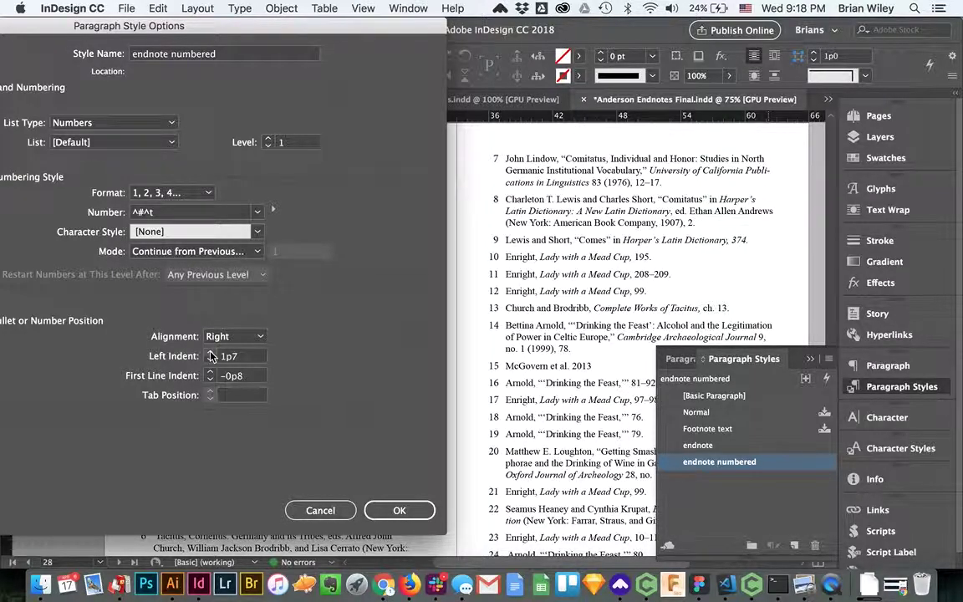
click(211, 353)
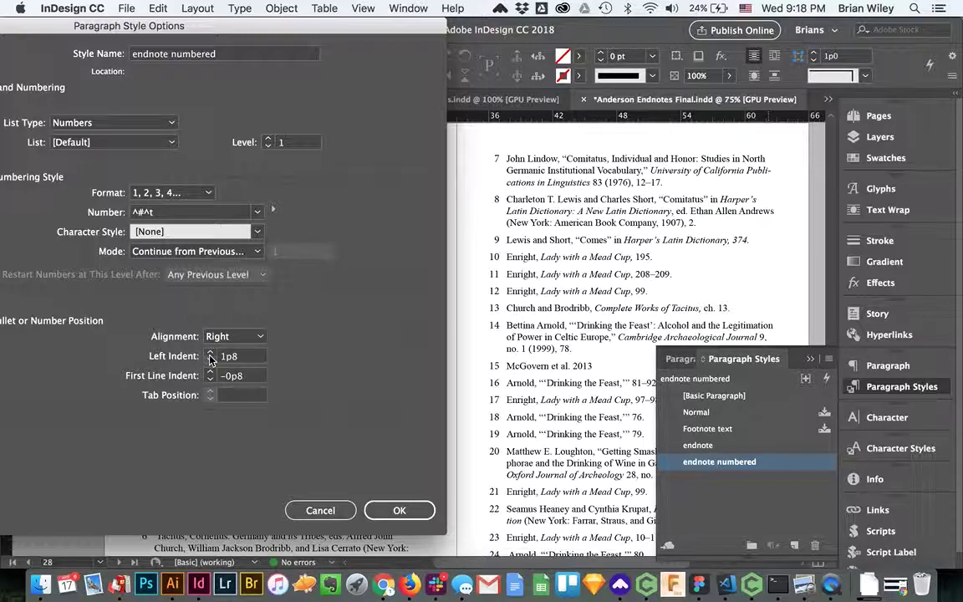
click(210, 354)
click(211, 353)
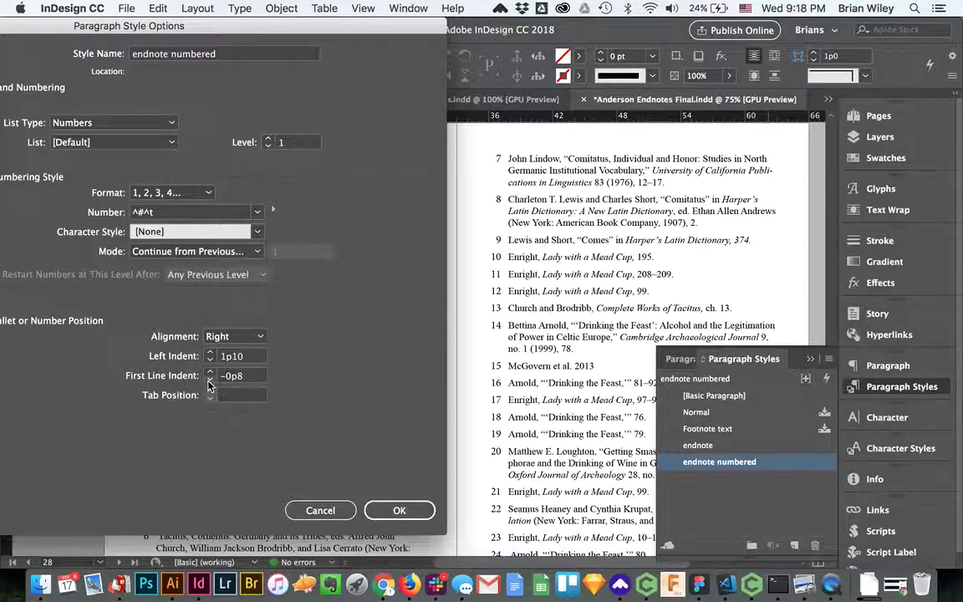
click(210, 381)
click(209, 382)
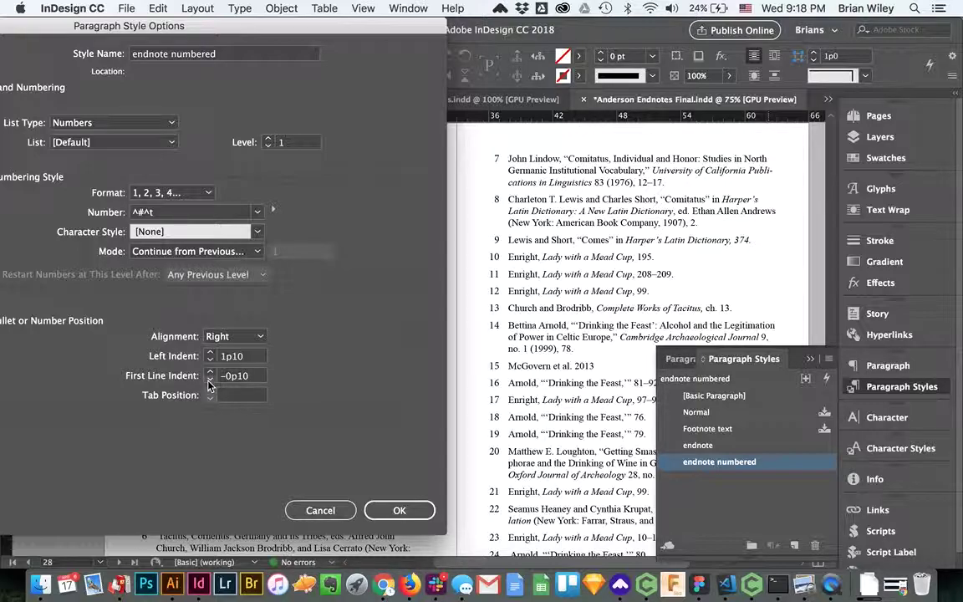
click(209, 382)
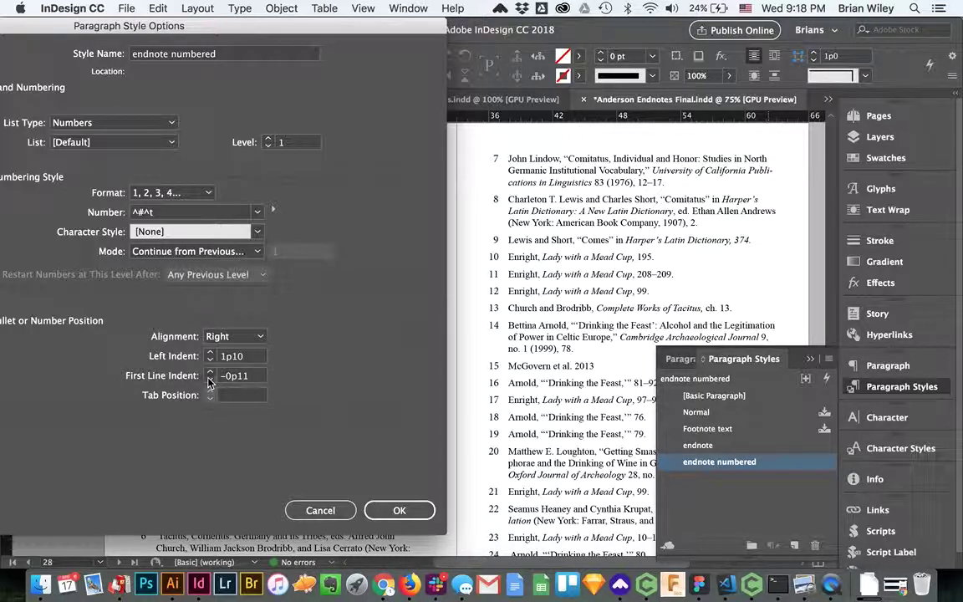
click(209, 382)
click(209, 372)
click(397, 509)
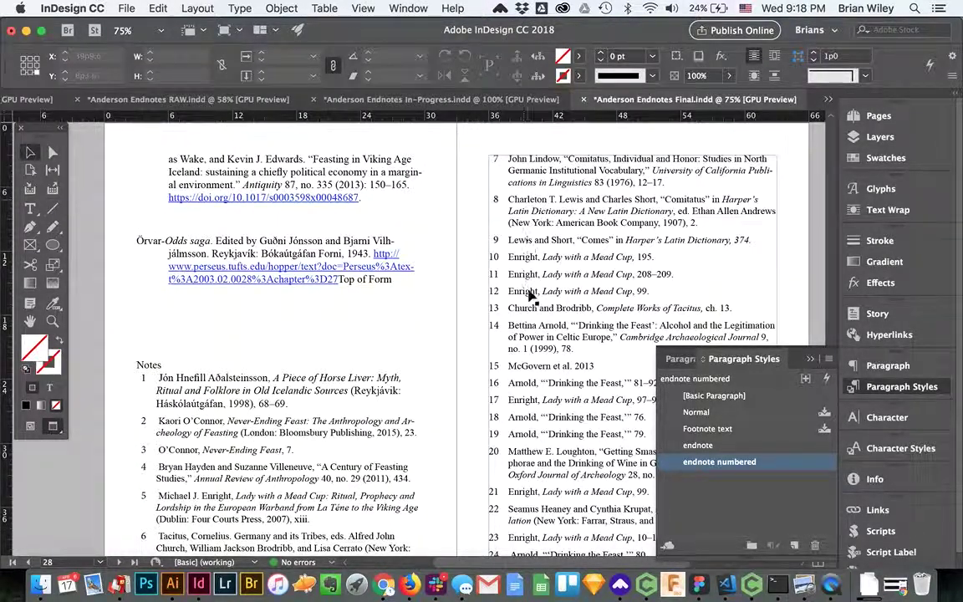